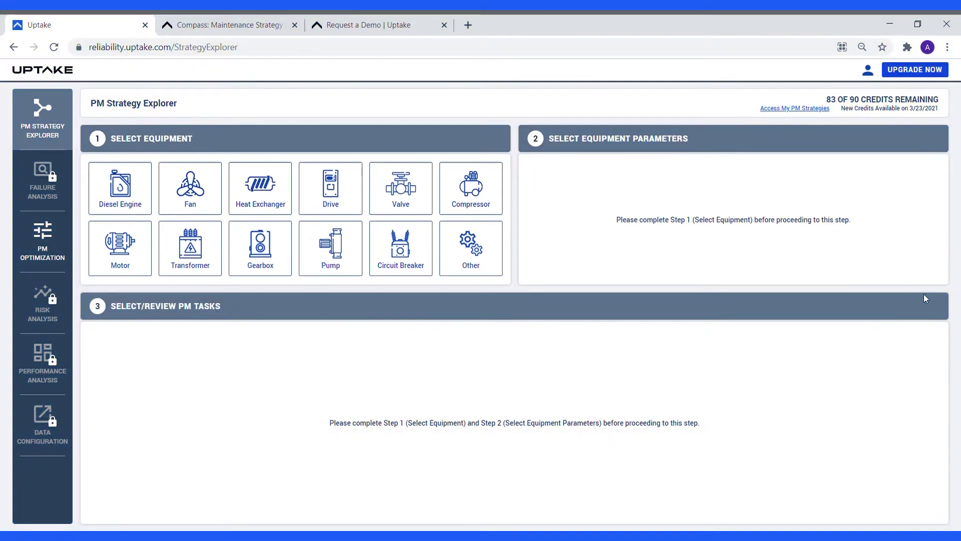
click(474, 264)
click(489, 305)
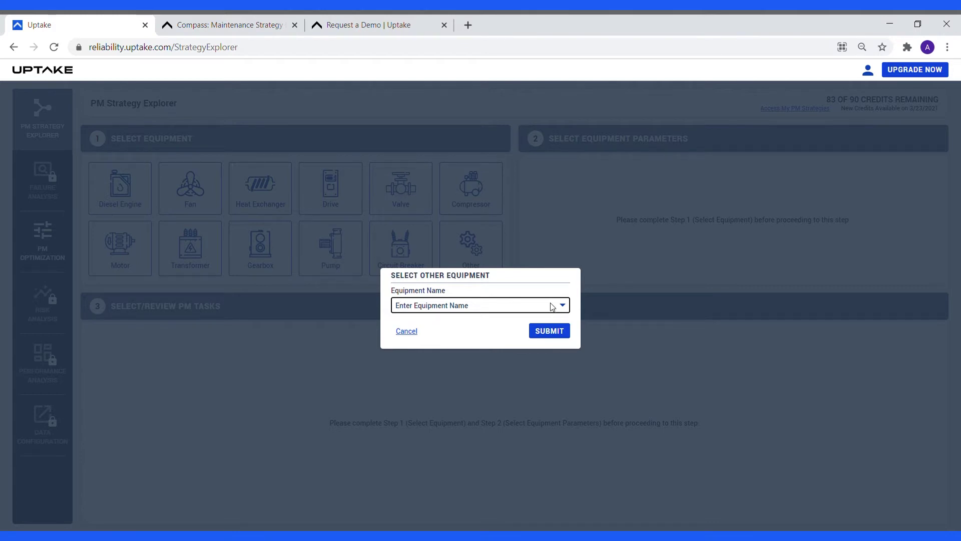
click(406, 332)
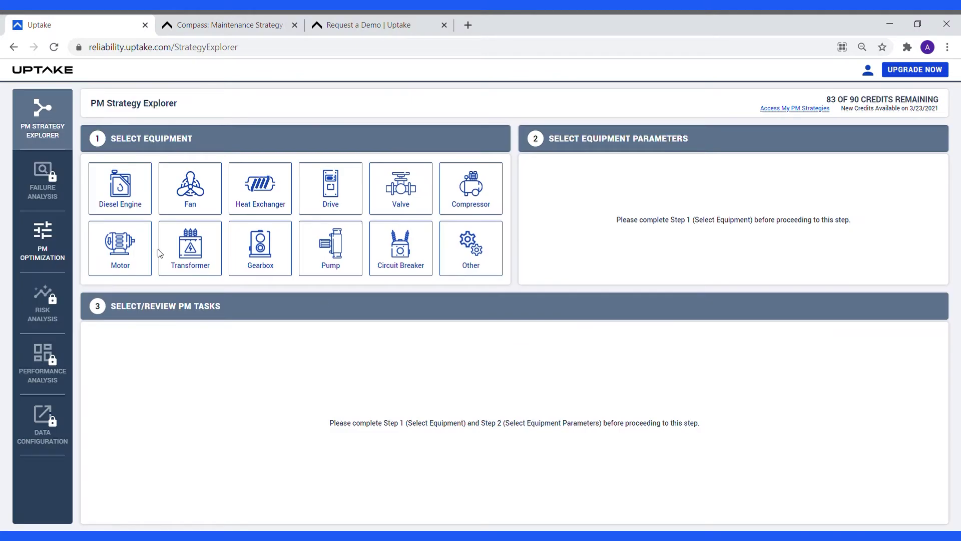
Step: Select Motor equipment with type Medium Voltage, attribute Oil Lubed and template Motor - Medium Voltage <15Kv - Horizontal - Filters - Rolling Element - Oil Lubed_V3
click(117, 249)
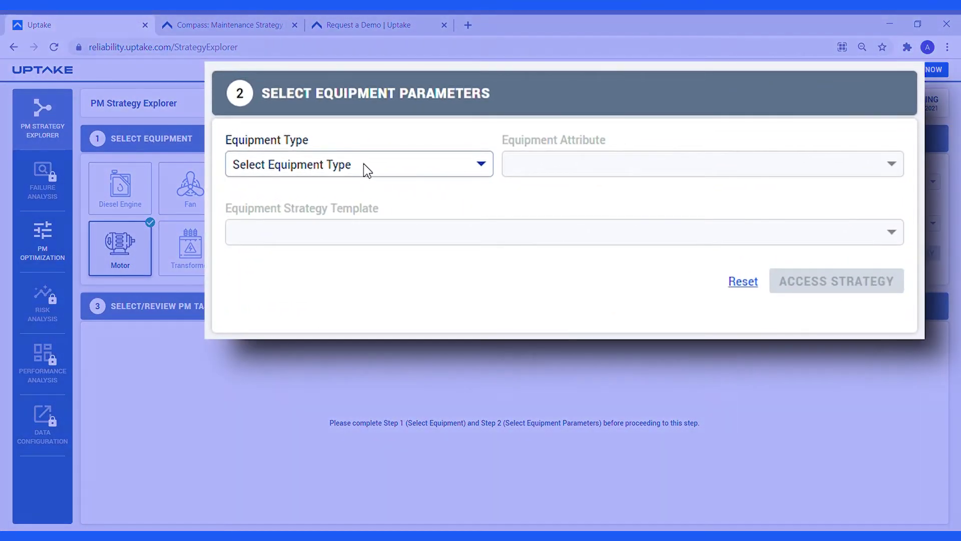
click(364, 163)
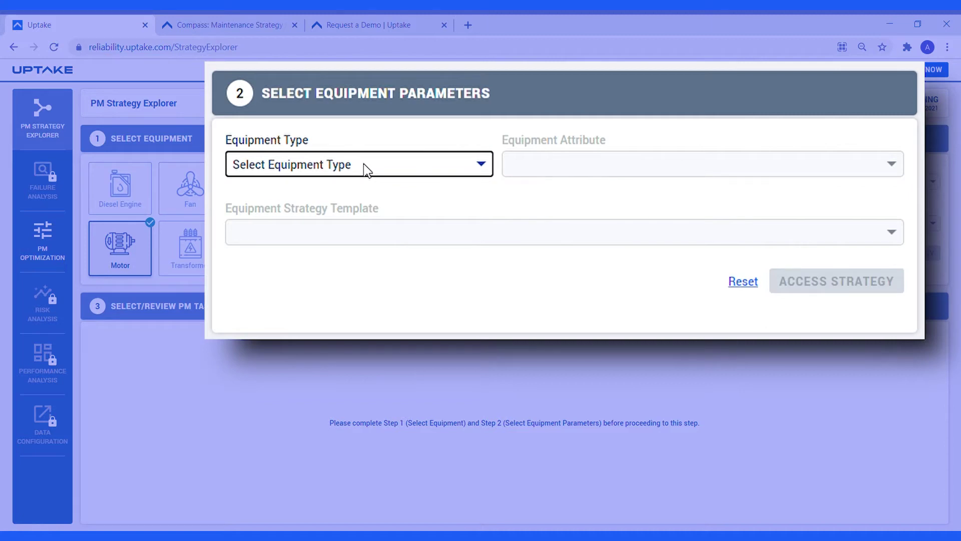
click(344, 205)
click(556, 174)
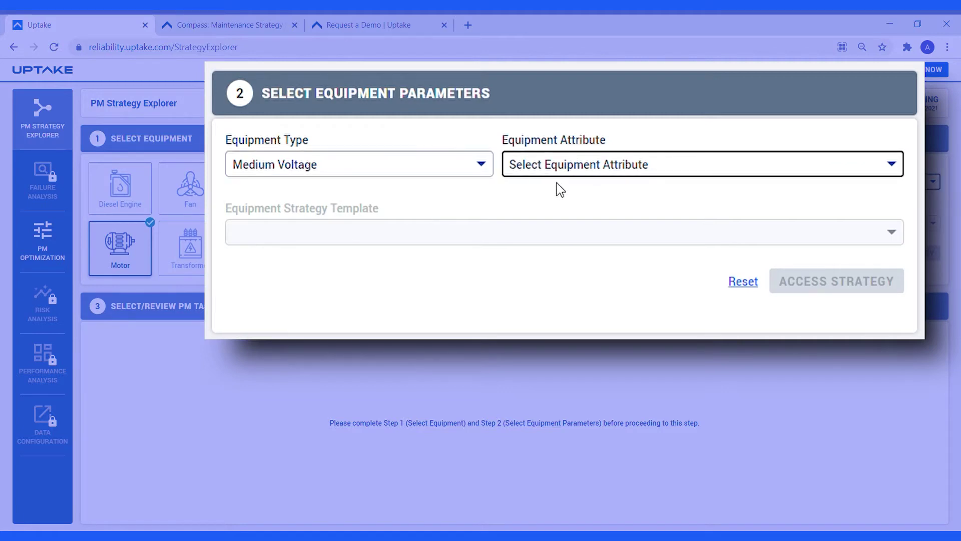
click(560, 189)
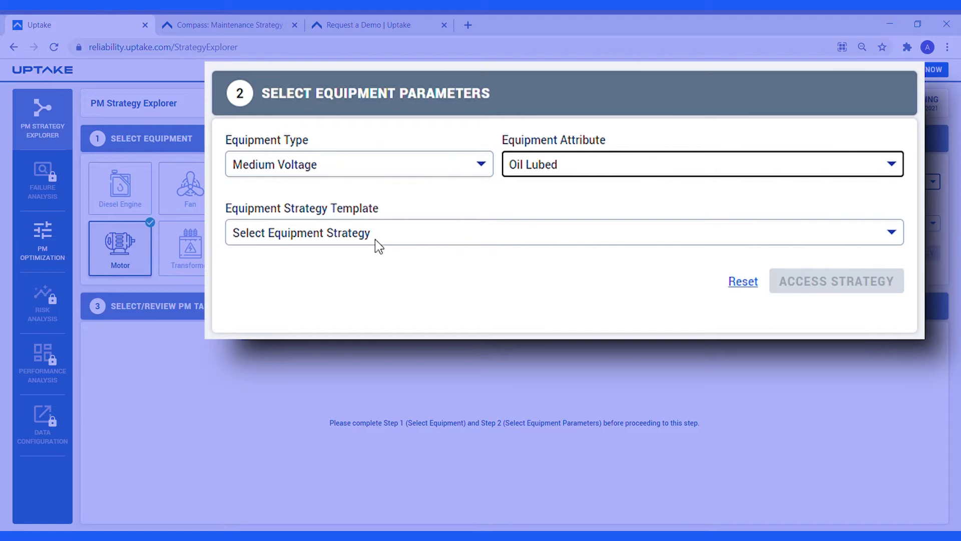
click(286, 238)
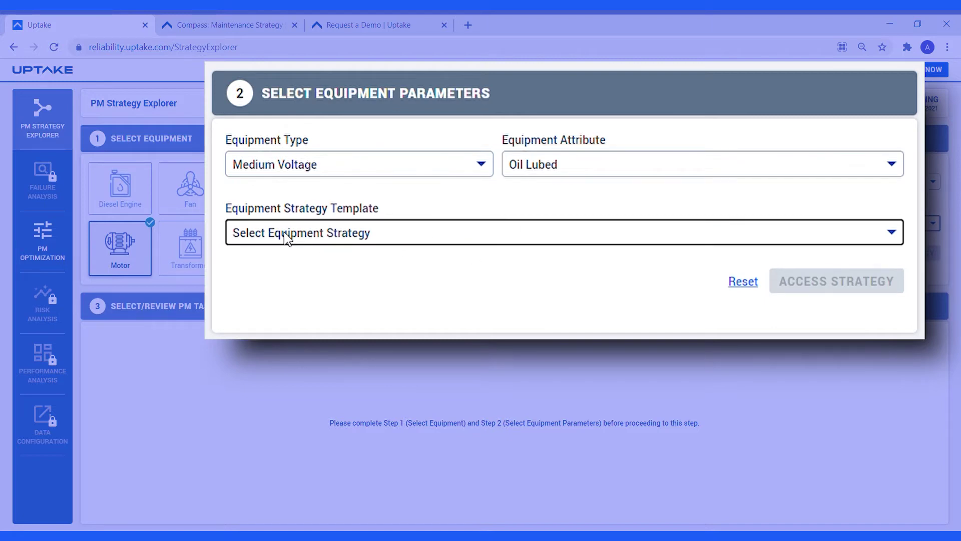
click(326, 281)
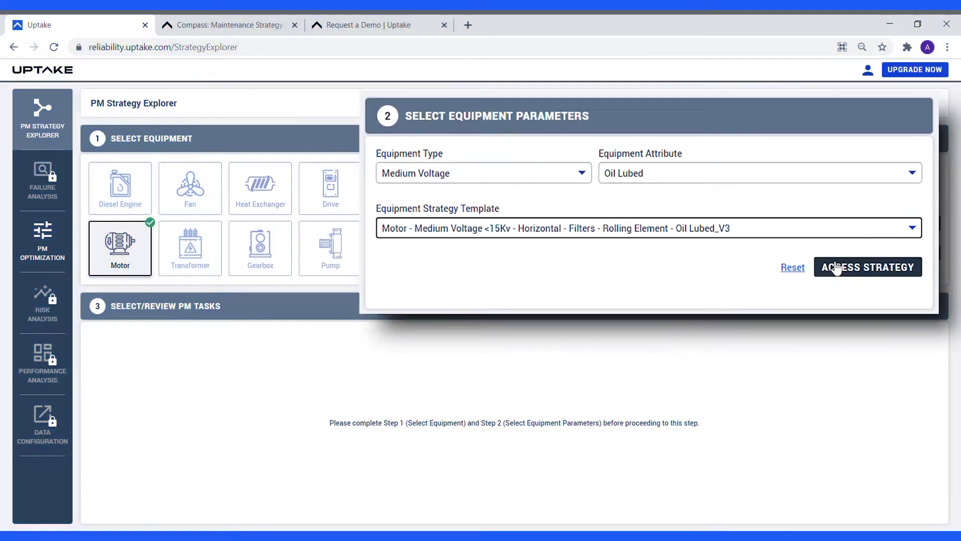
Step: Request access to the selected motor strategy, review its boundary inclusions, exclusions and included tasks, and confirm the access
click(871, 250)
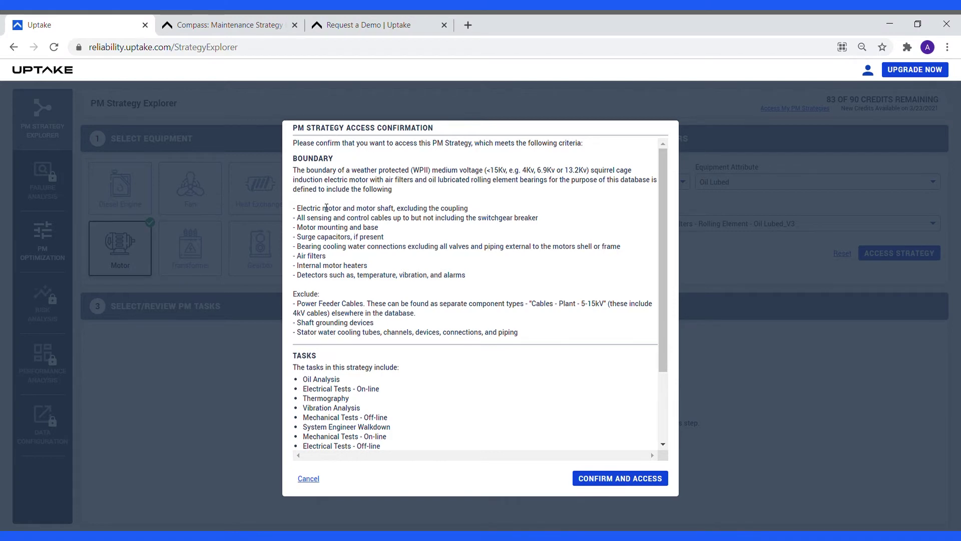
drag(301, 209, 455, 281)
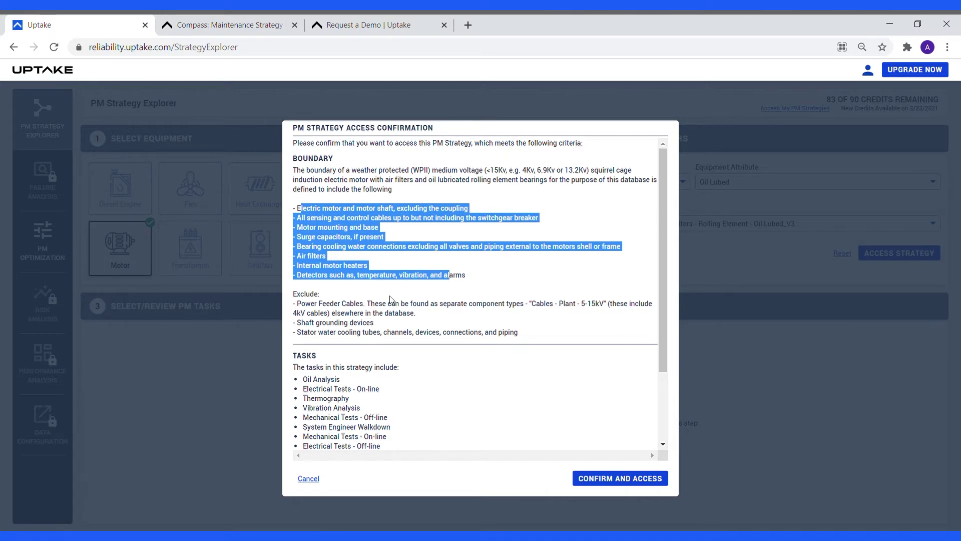
drag(301, 304, 549, 339)
drag(662, 277, 678, 360)
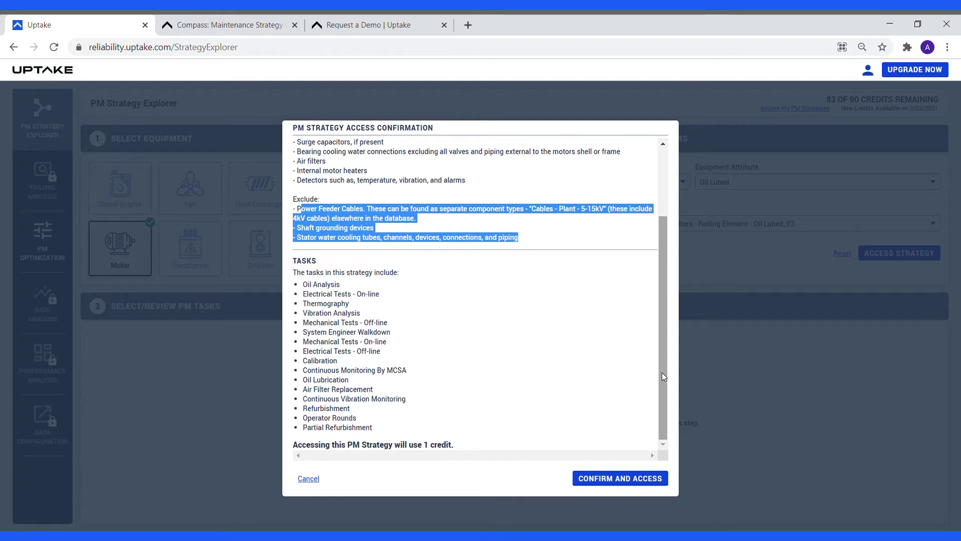
click(604, 479)
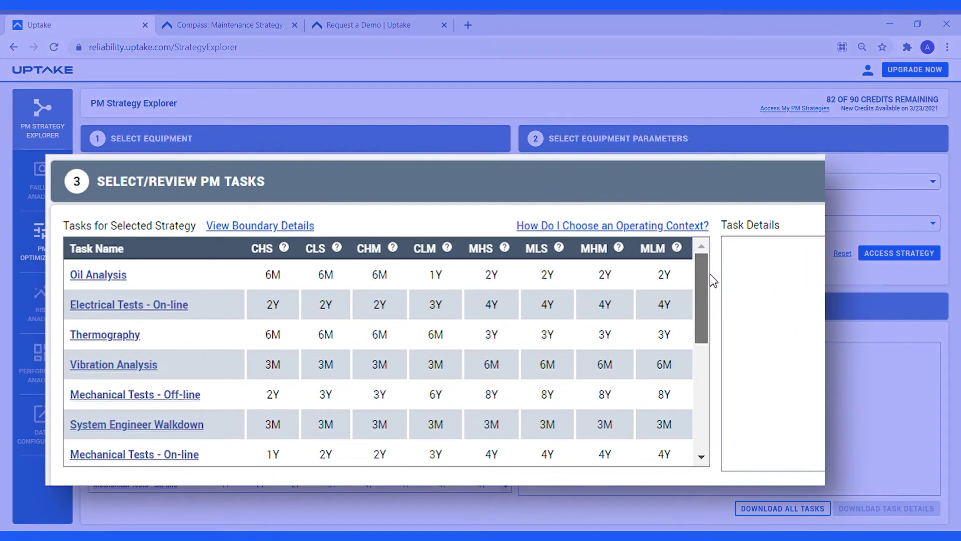
Step: Examine the strategy's task list and interval codes, its boundary details and the definitions of the operating context
mouse_move(709, 278)
mouse_down()
mouse_move(713, 401)
mouse_move(713, 274)
mouse_up()
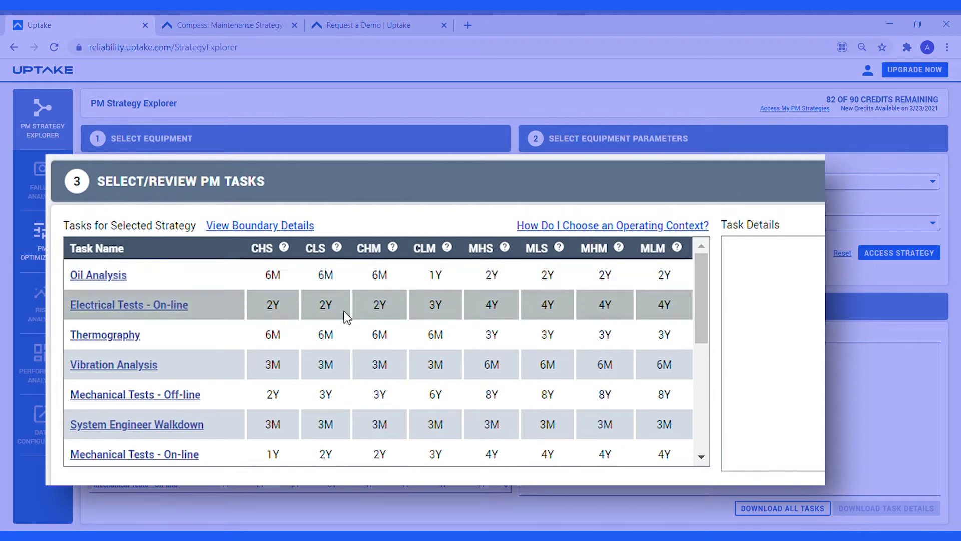
mouse_move(279, 252)
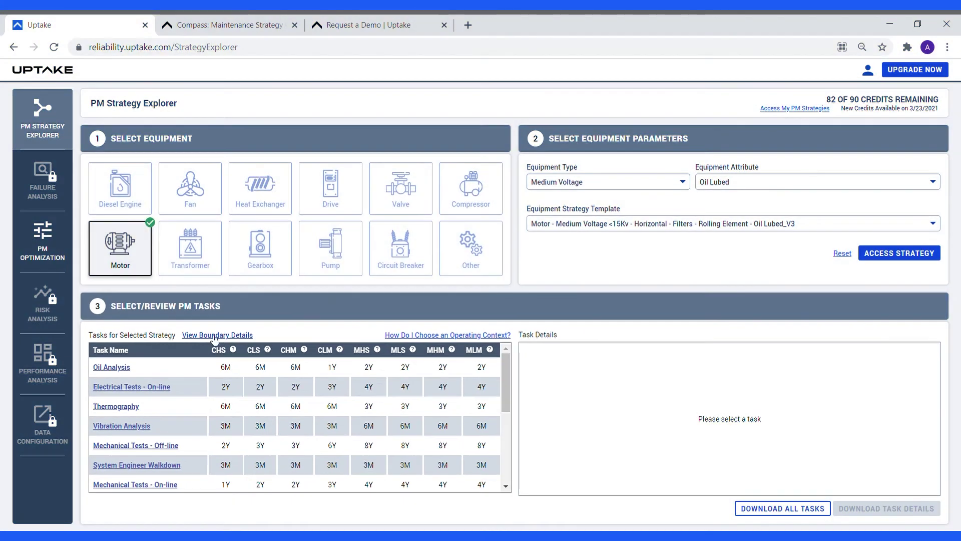
click(210, 335)
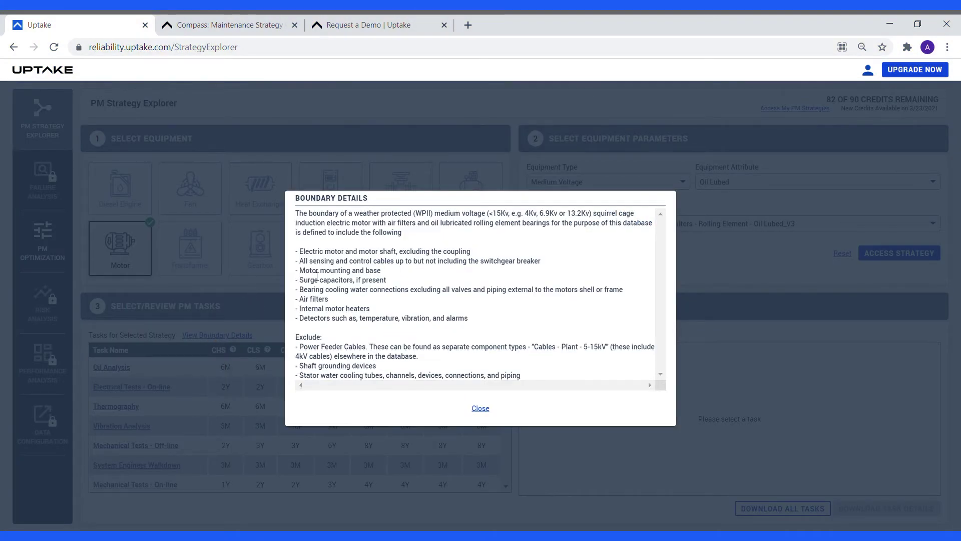
click(481, 408)
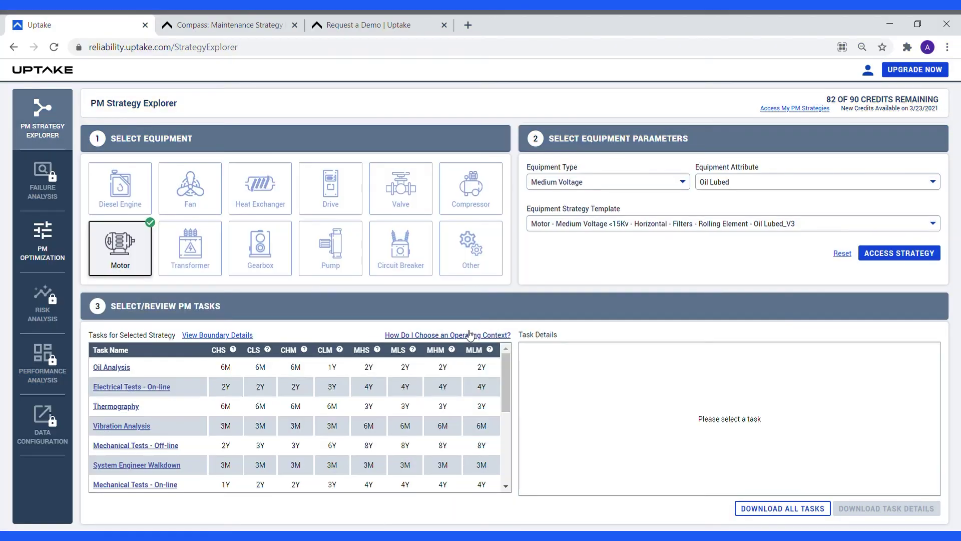
click(469, 335)
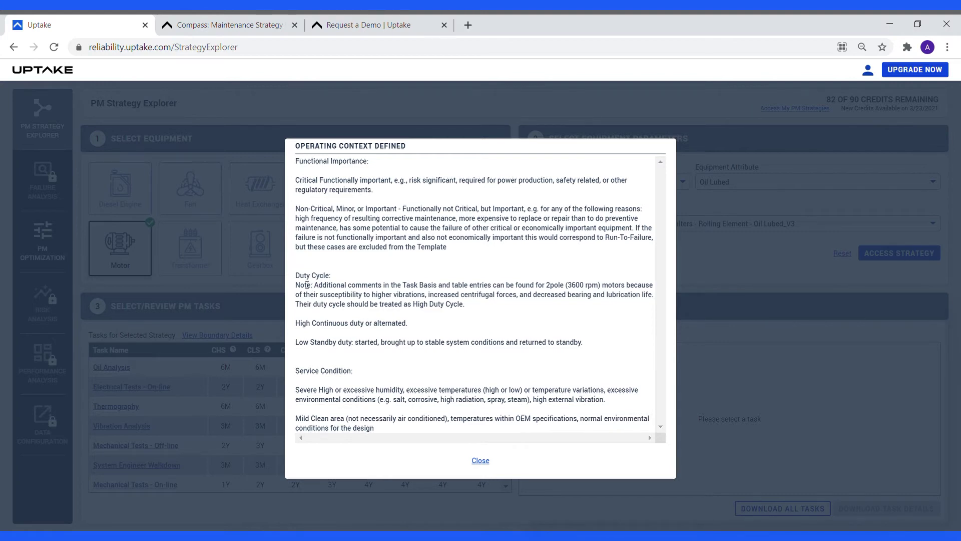
click(481, 461)
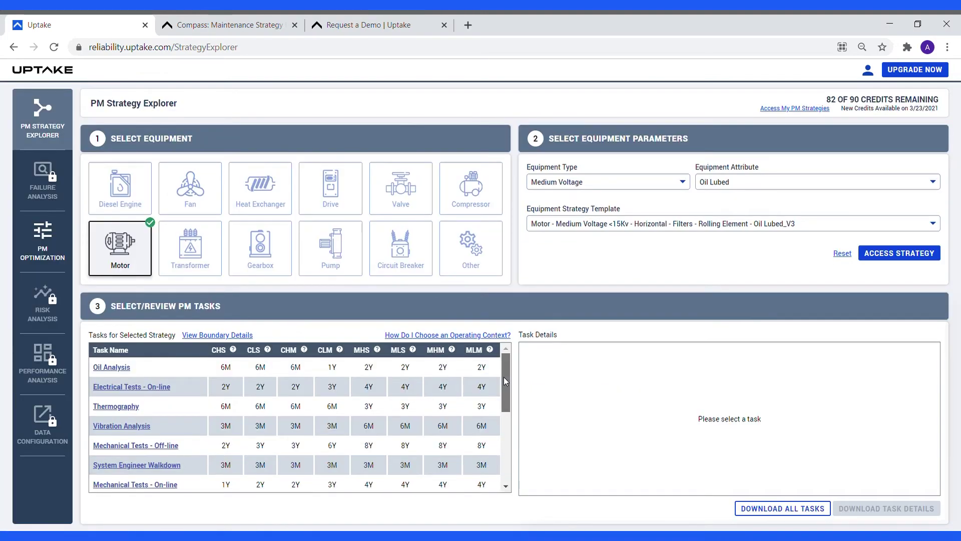
Step: Display the Oil Analysis task details for the CHS context and read them through to the end of the task content
click(119, 369)
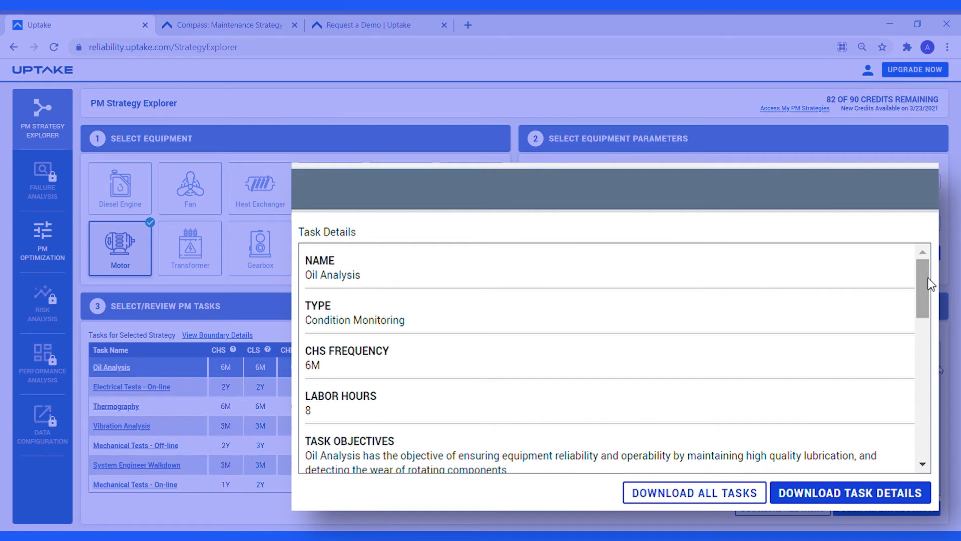
drag(927, 284, 930, 303)
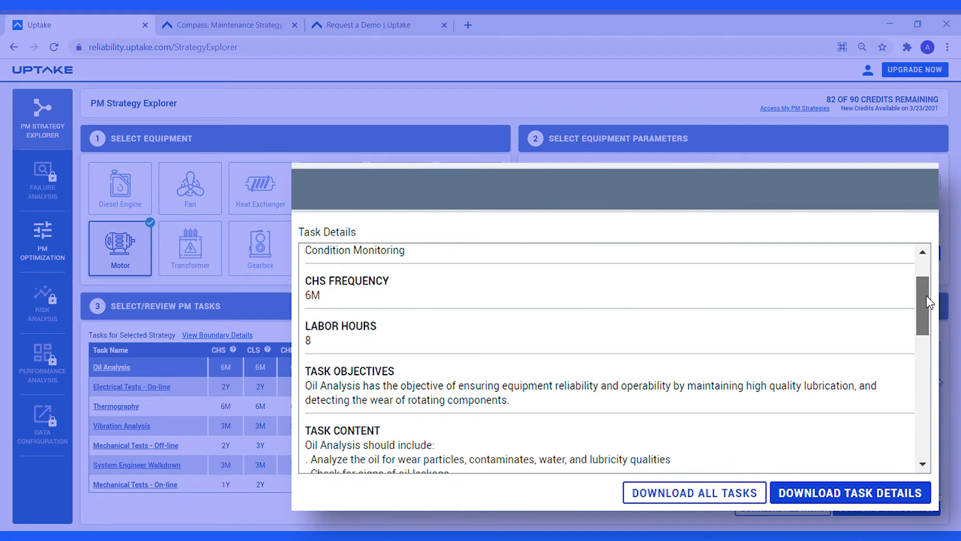
drag(928, 302, 927, 317)
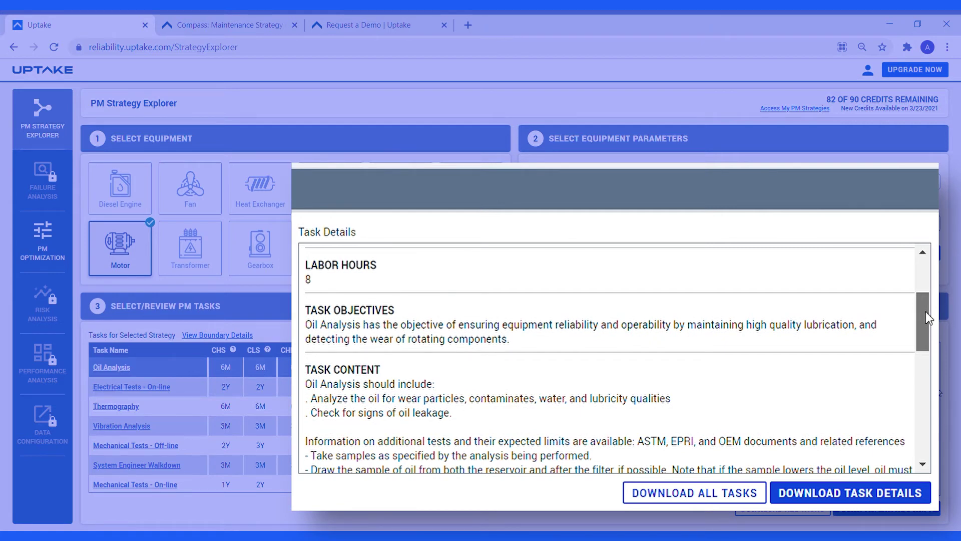
drag(927, 317, 920, 420)
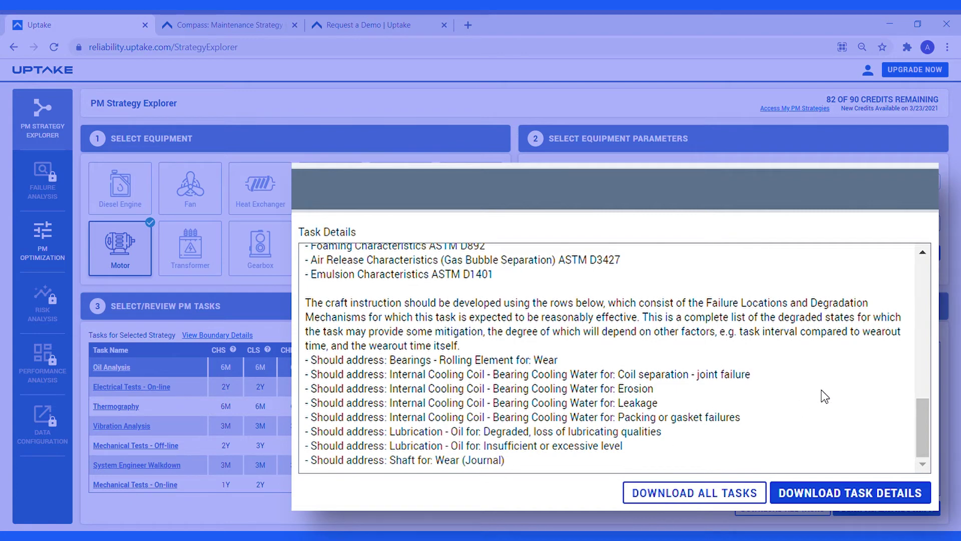
drag(924, 422, 930, 366)
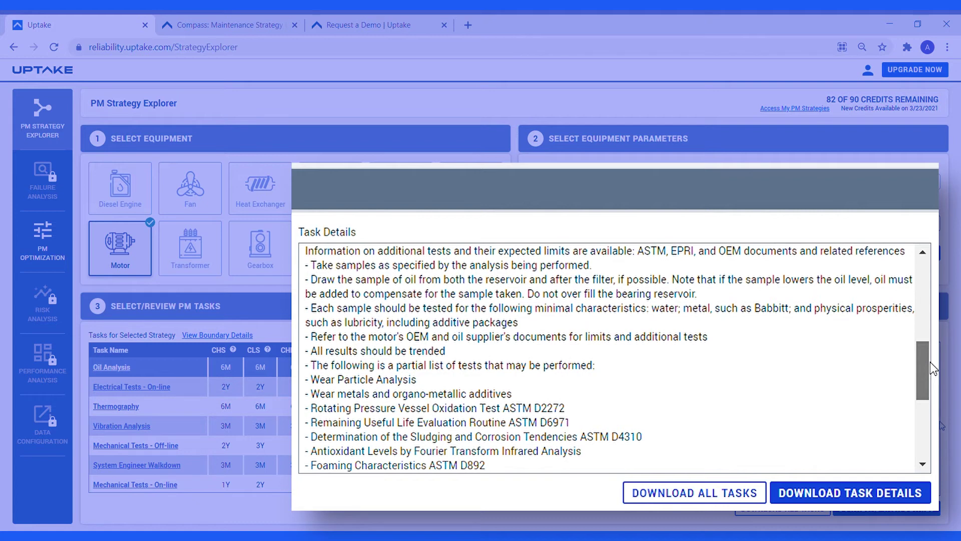
drag(930, 362, 925, 425)
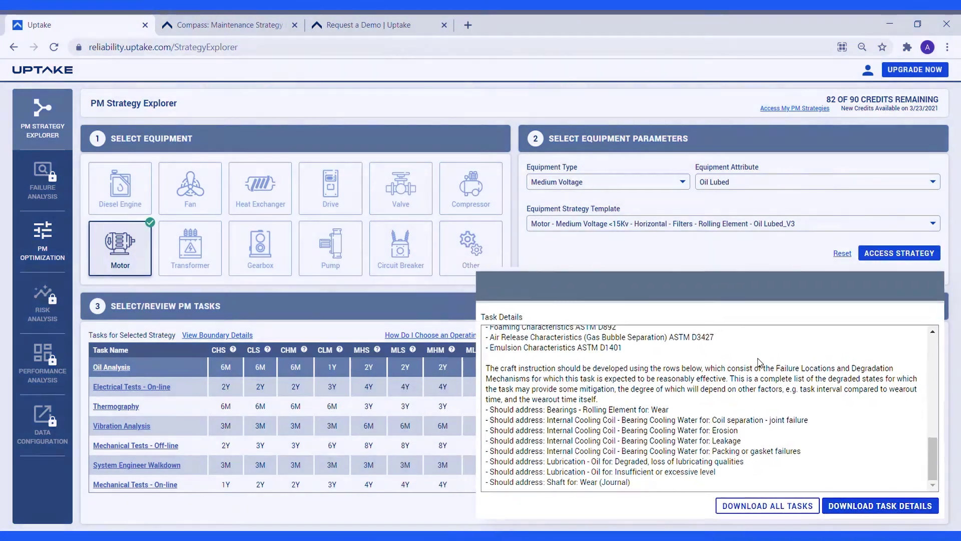
Step: Download all tasks of the motor strategy, switch to the downloaded file in Excel and look across the task names in row 2
click(802, 510)
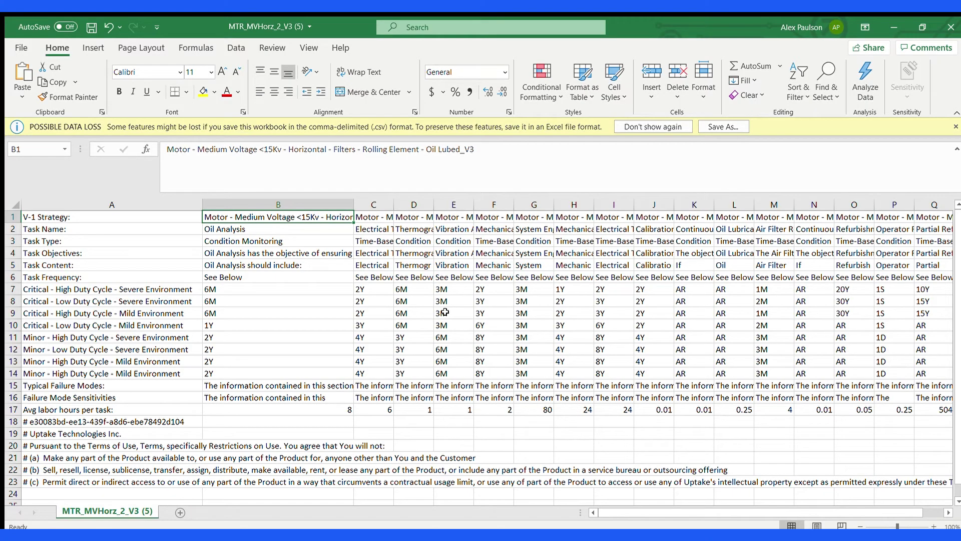
key(Down)
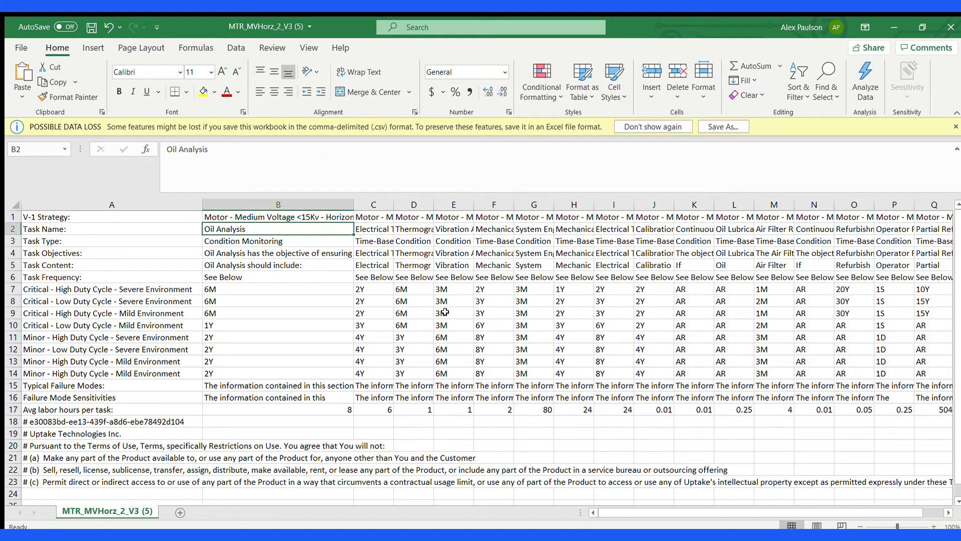
key(Right)
key(Right)
key(Right)
key(Right)
key(Right)
key(Right)
key(Right)
key(Right)
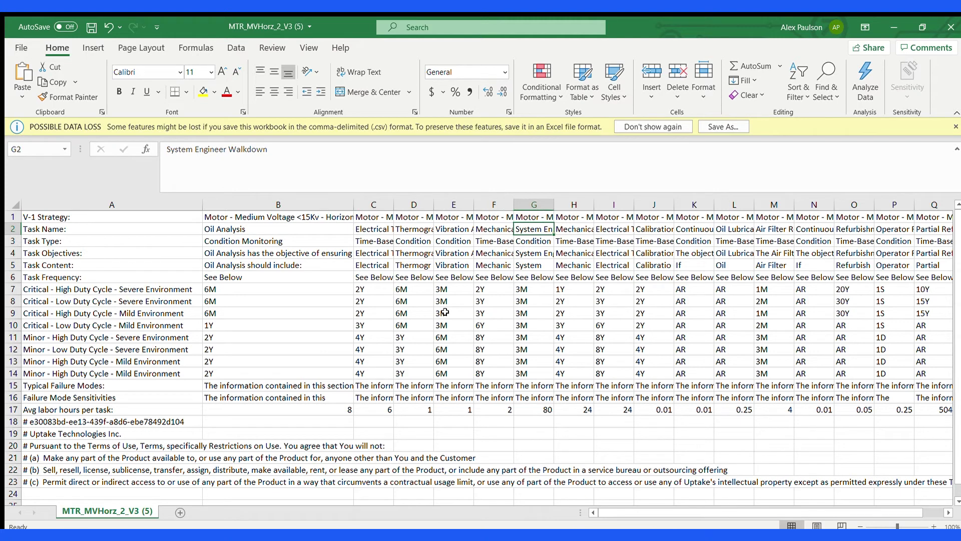
key(Left)
key(Left)
key(Left)
key(Left)
key(Left)
key(Left)
key(Left)
key(Left)
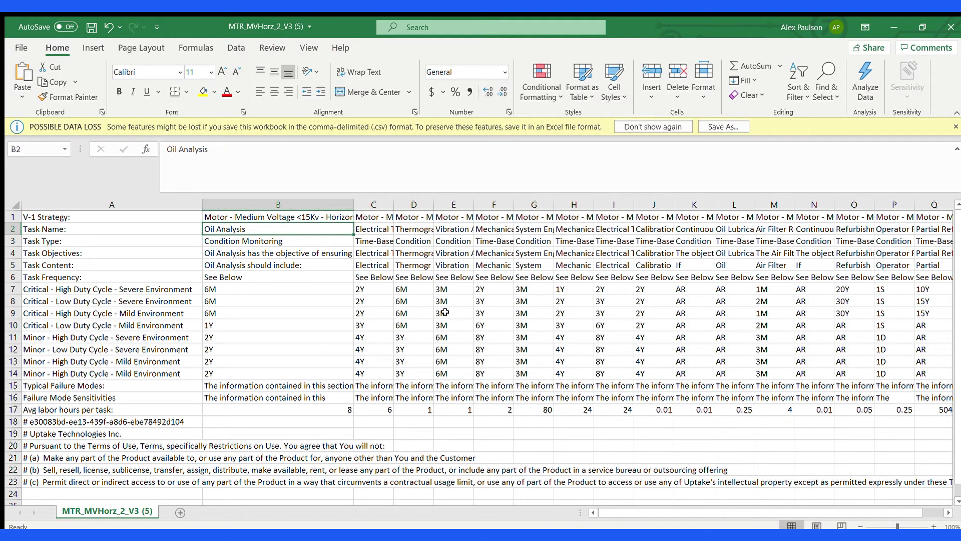
Step: Read the Oil Analysis task's type, objectives, full content and task frequency in column B, down to the Critical - High Duty Cycle - Severe Environment row
key(Down)
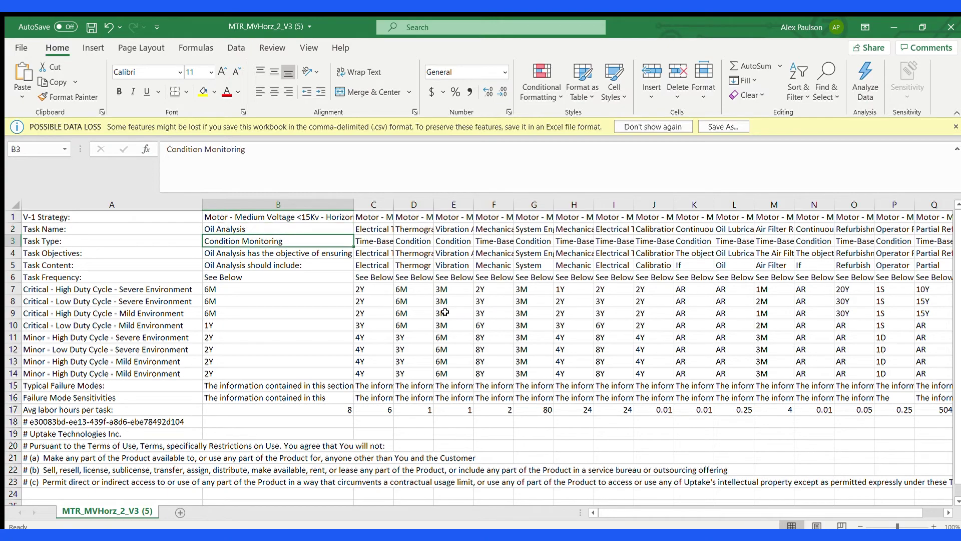
key(Down)
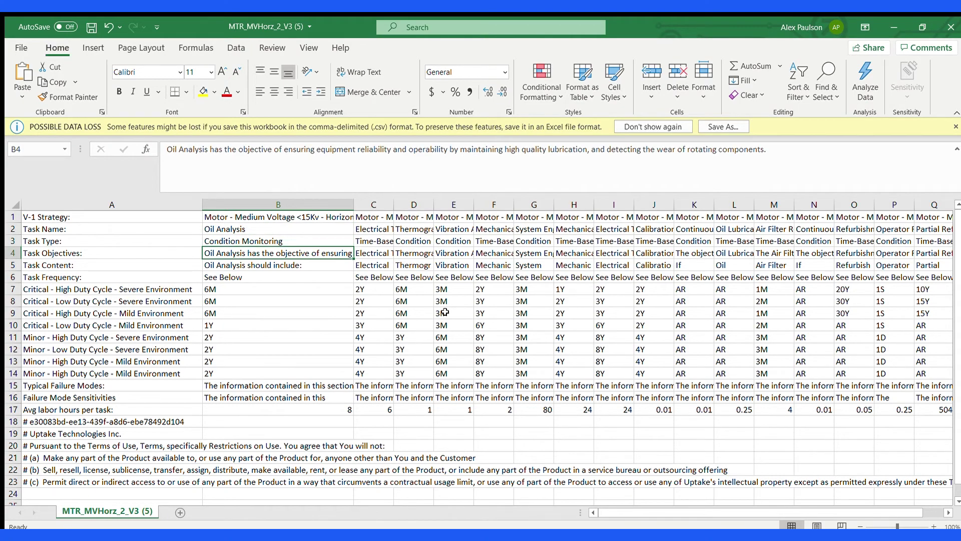
key(Down)
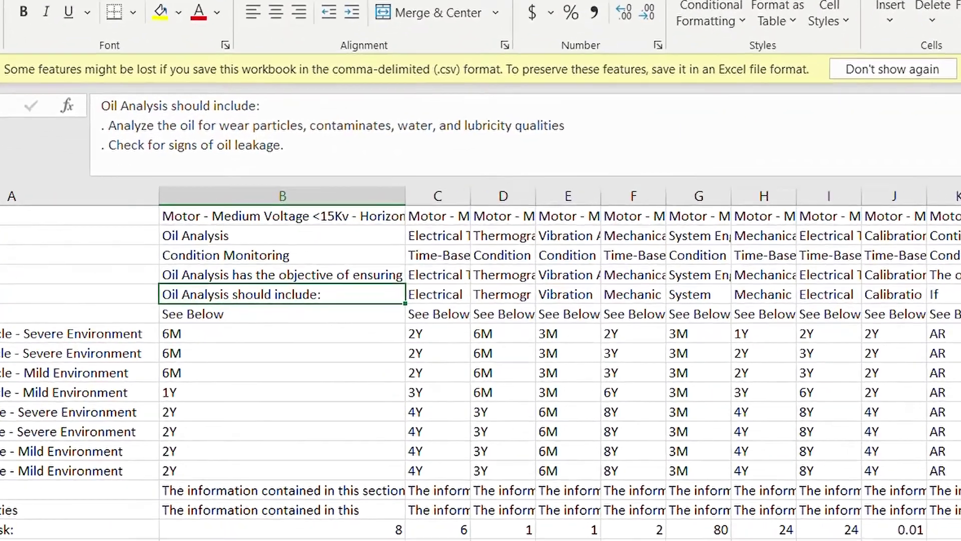
scroll(501, 111, down, 10)
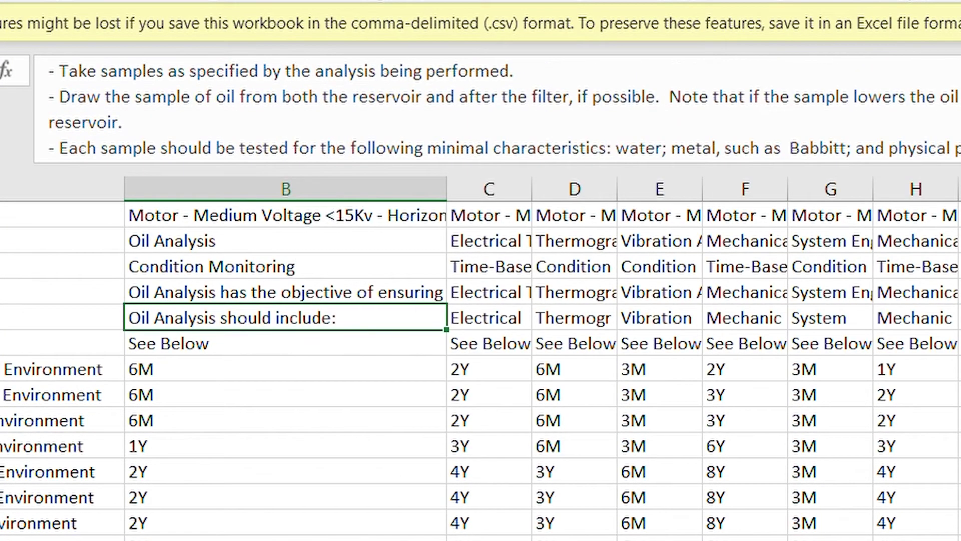
scroll(501, 110, down, 5)
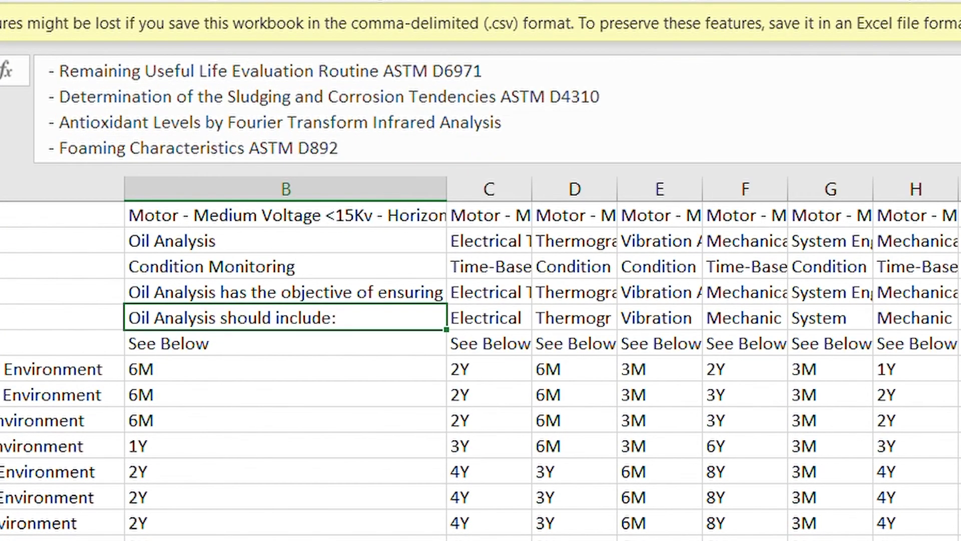
scroll(501, 110, down, 6)
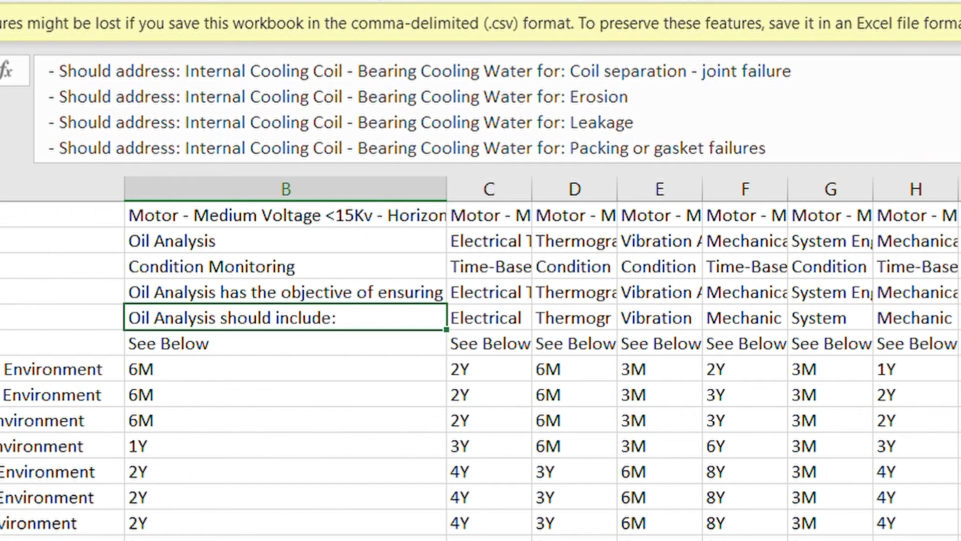
click(339, 344)
click(304, 357)
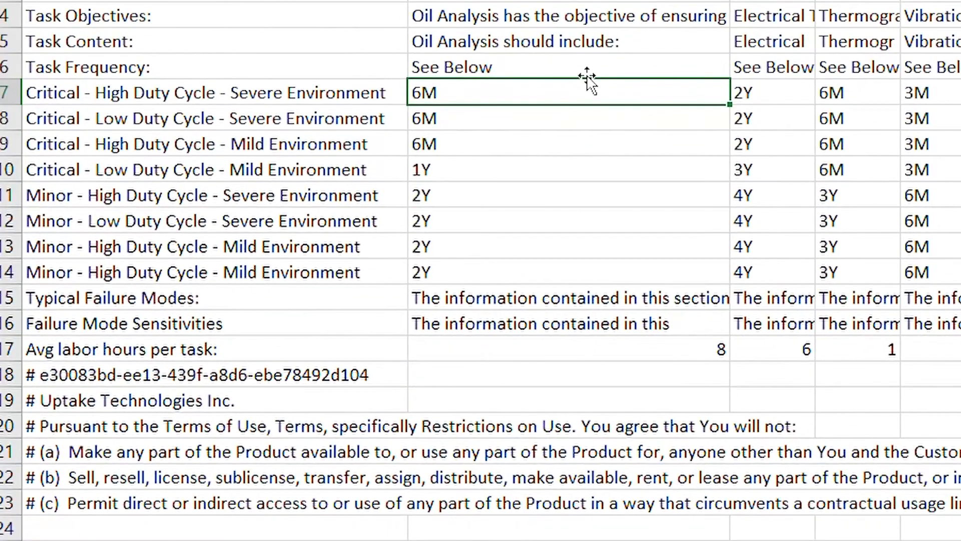
Step: Read the Oil Analysis intervals for the remaining operating contexts in column B, down through typical failure modes, failure mode sensitivities and average labor hours per task
key(Down)
key(Down)
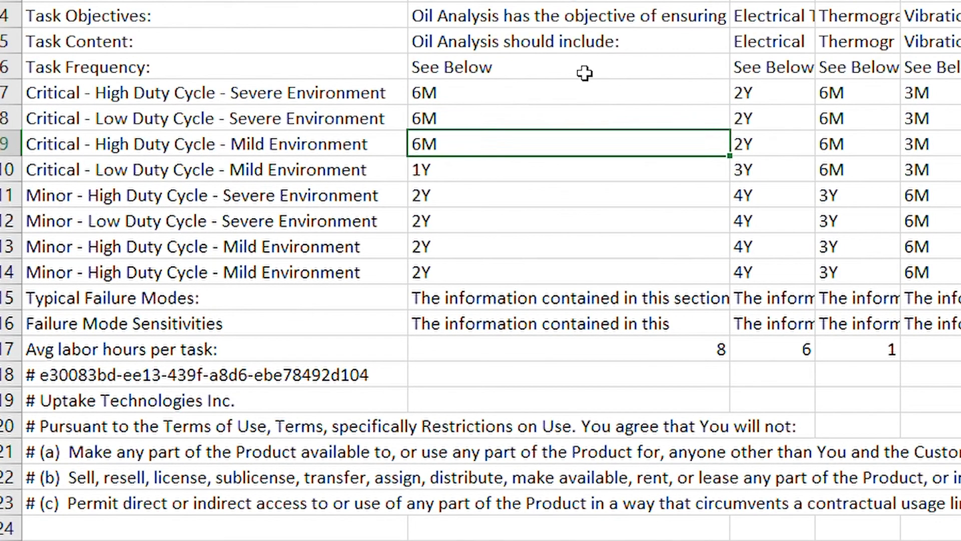
key(Down)
key(Down)
key(Down)
key(Down)
key(Down)
key(Down)
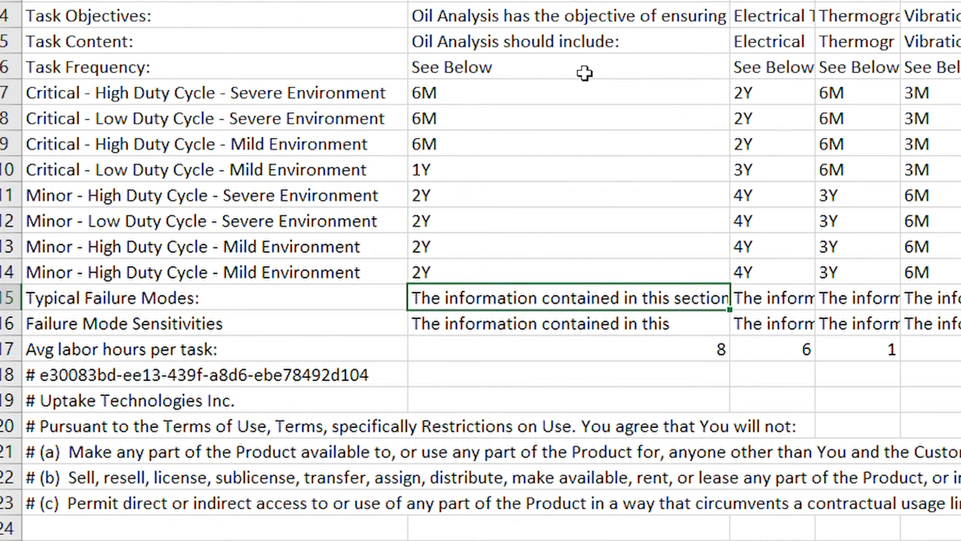
key(Down)
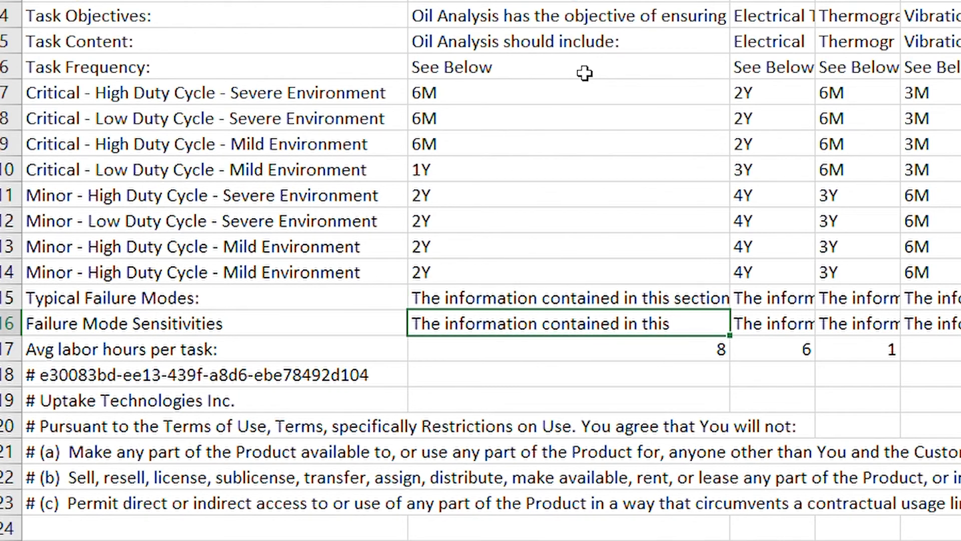
key(Down)
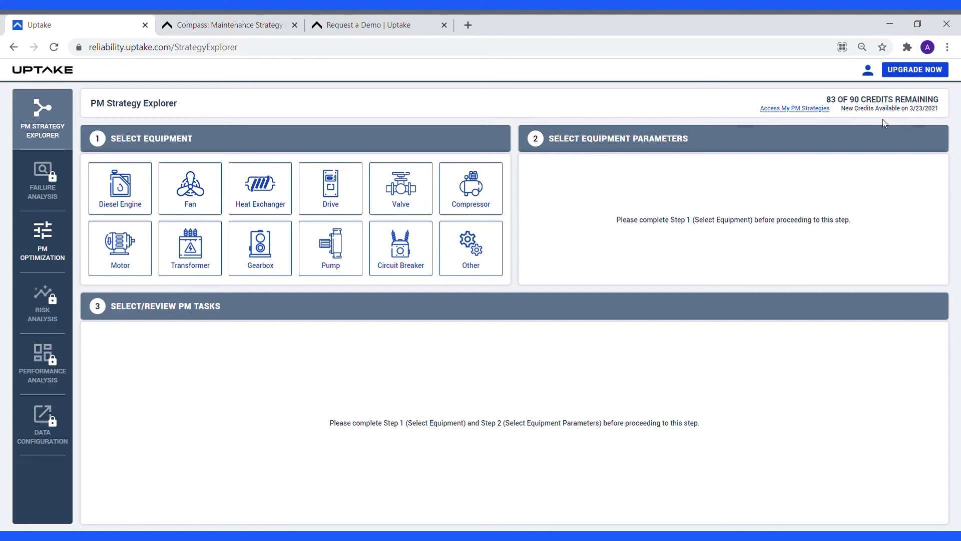
Step: Switch to PM Strategy Explorer in the browser, review the list of previously accessed PM strategies and close it
click(805, 109)
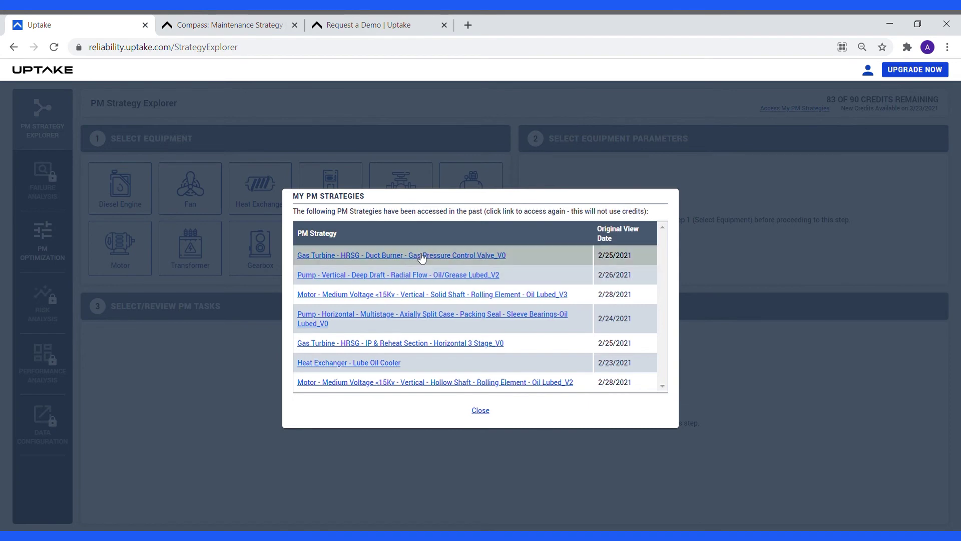
click(481, 411)
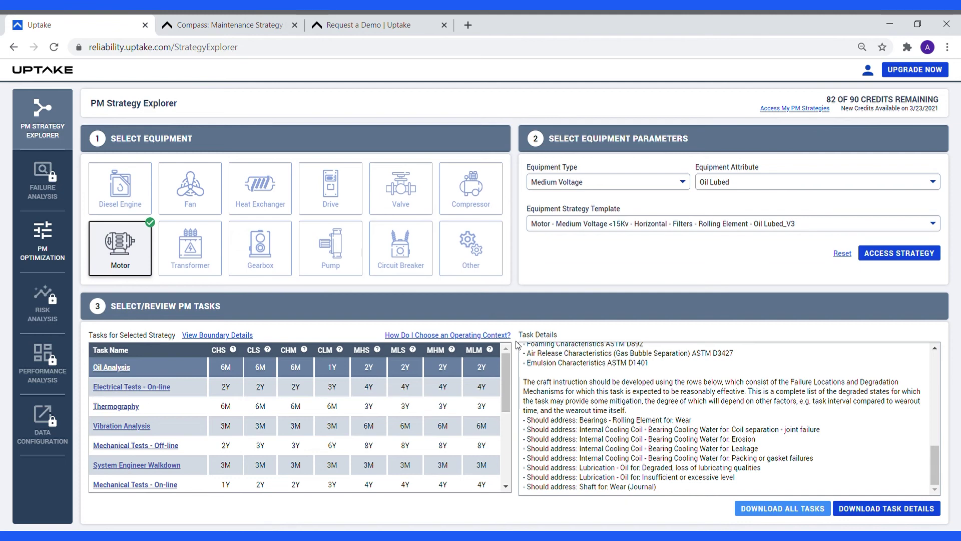
Step: Display the Uptake Compass upgrade information and open the request page for scheduling a free demo
click(932, 72)
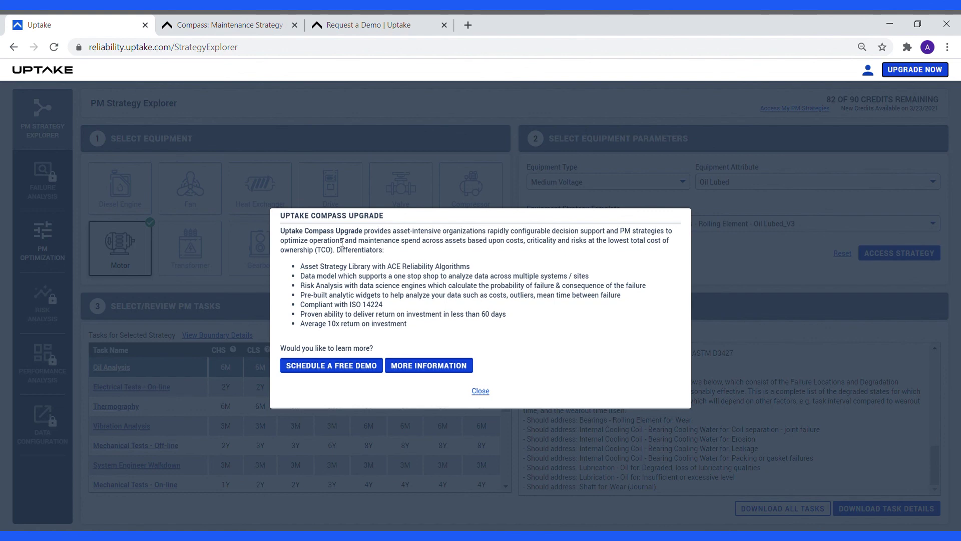
click(337, 366)
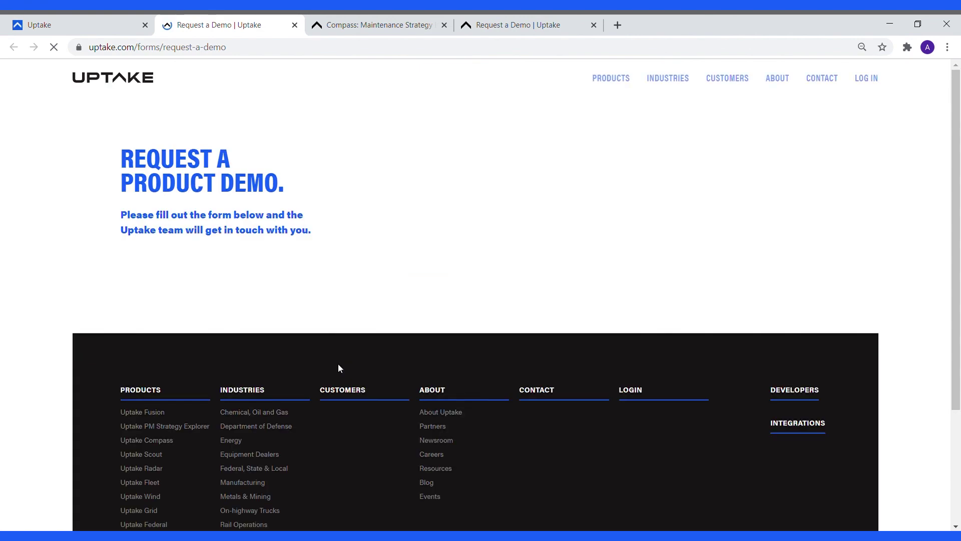